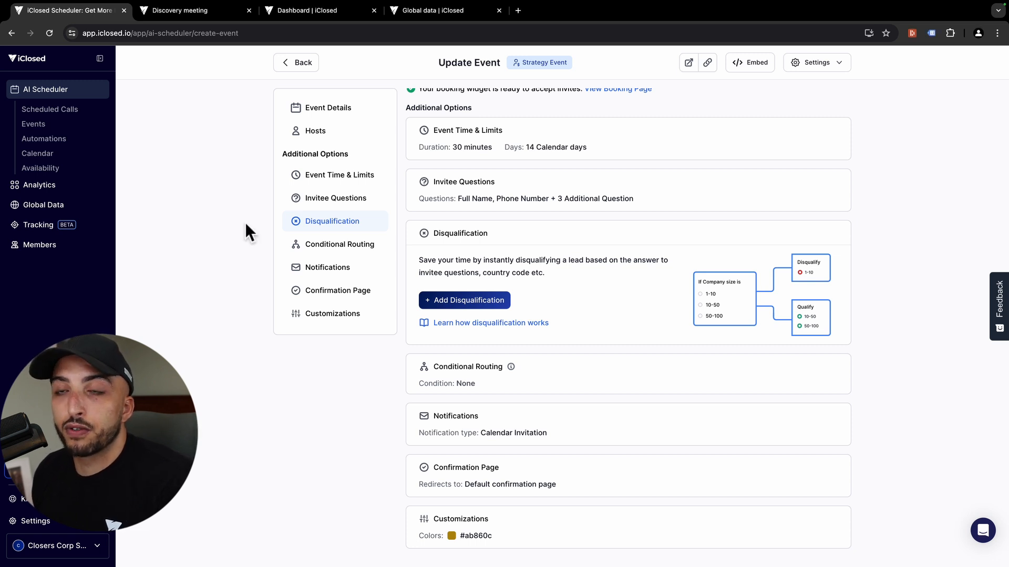
Step: Check the Discovery meeting booking page, then go back to the event's settings page
left_click(182, 11)
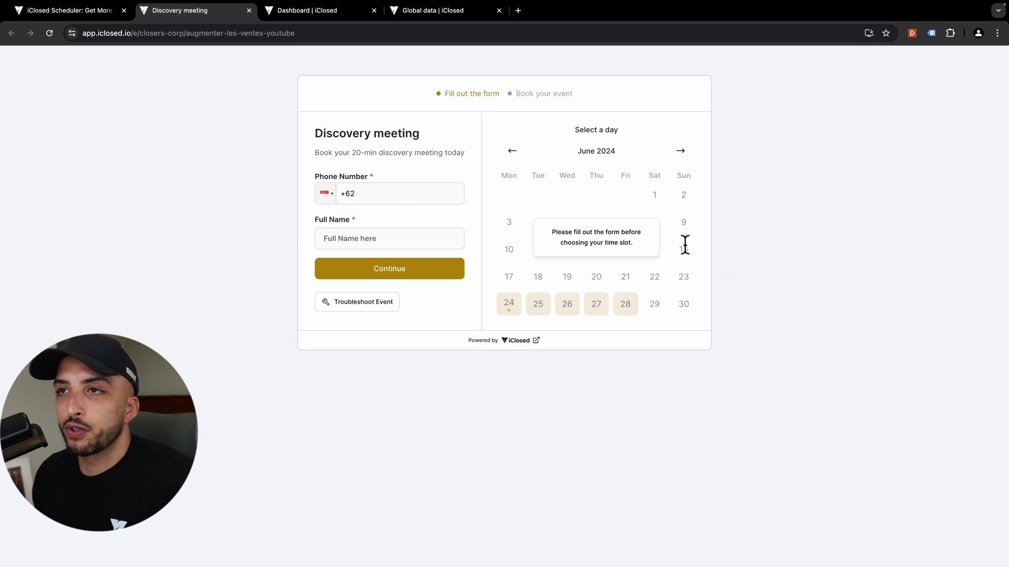
left_click(83, 12)
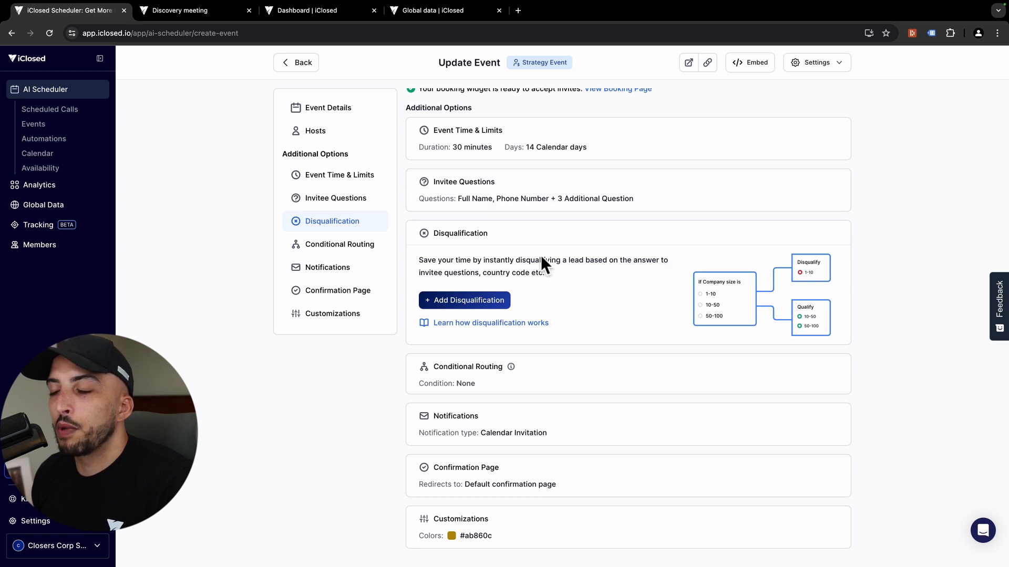
Step: Expand and scroll through the invitee questions, then switch back to the Discovery meeting booking page
left_click(515, 205)
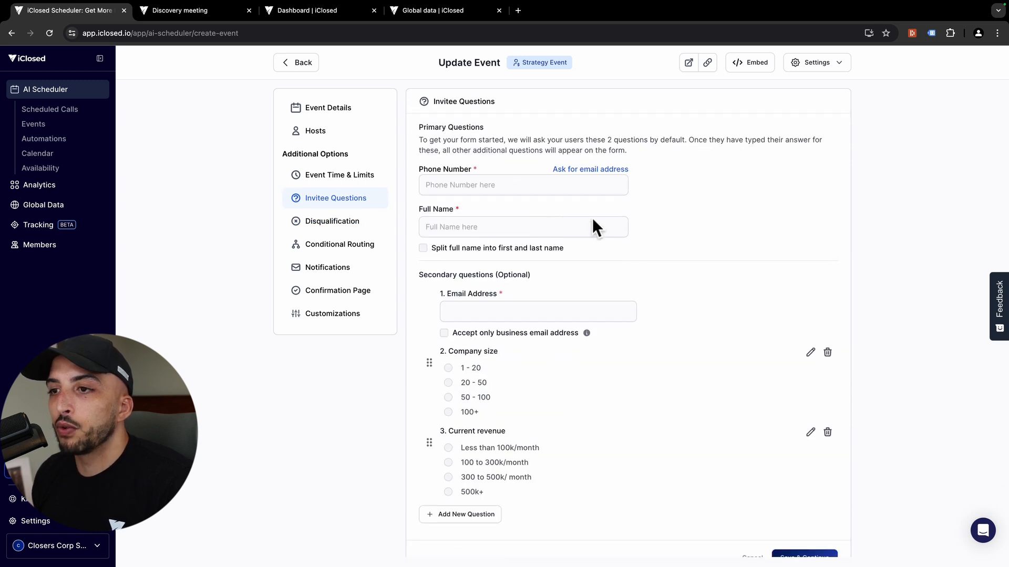
scroll(568, 389, "down", 2)
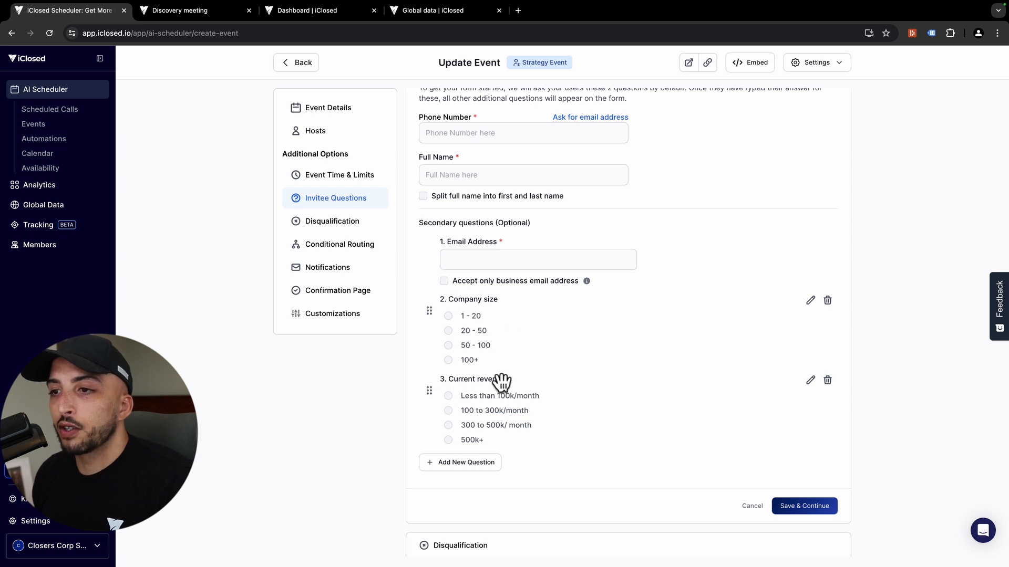
left_click(175, 12)
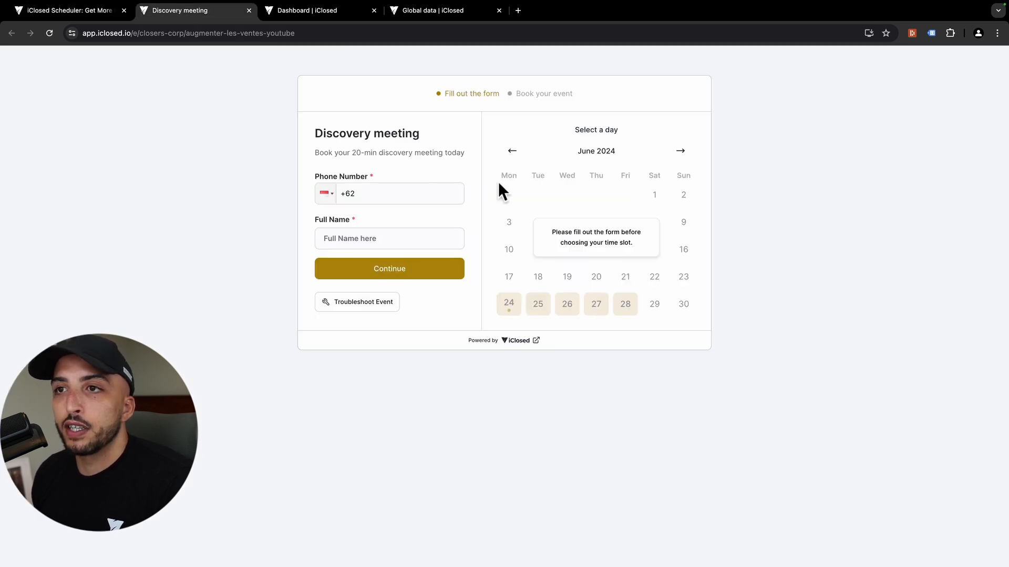
Step: Replace the +62 phone with a French +33 test number, leaving Full Name empty
left_click(405, 194)
key("super+a")
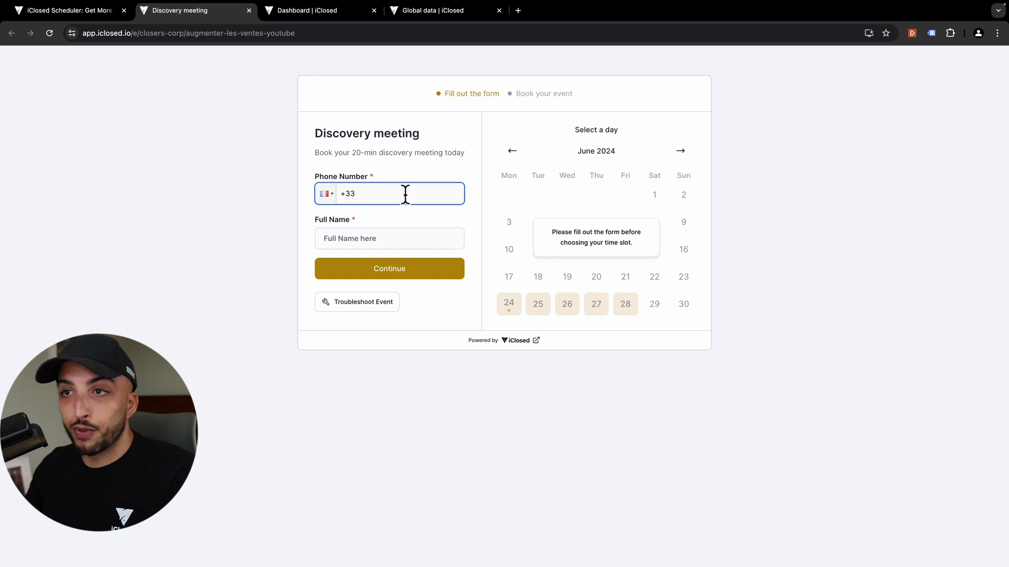
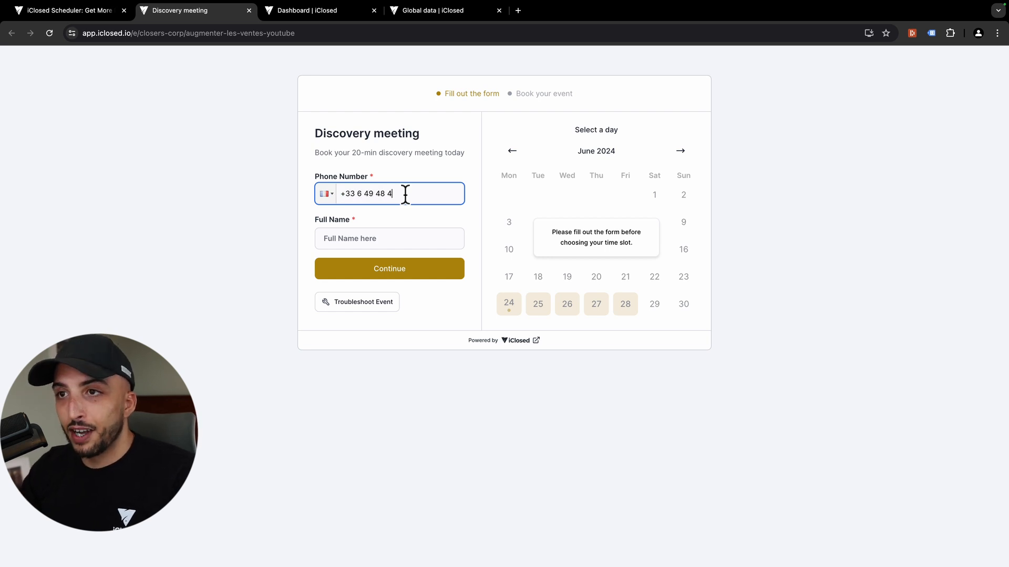
left_click(406, 231)
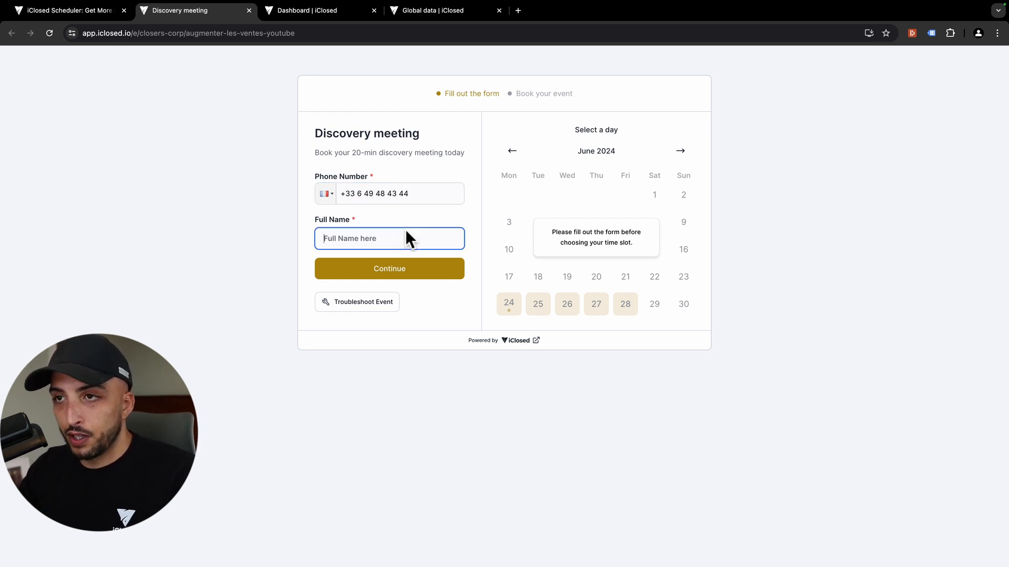
type("ius")
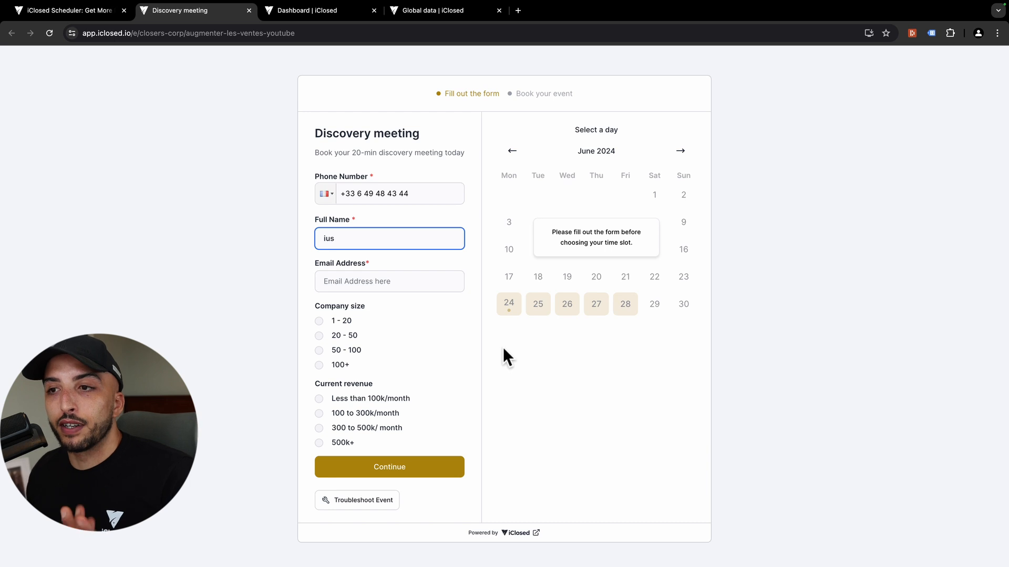
key("BackSpace")
key("BackSpace")
key("BackSpace")
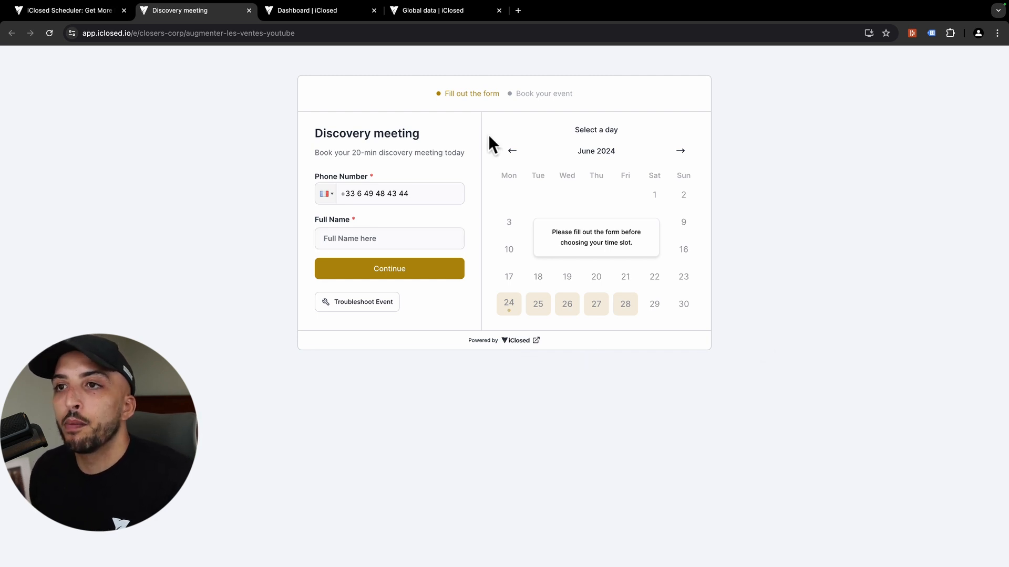
Step: Refresh Global Data to find the test number as a potential lead, then return to booking
left_click(428, 13)
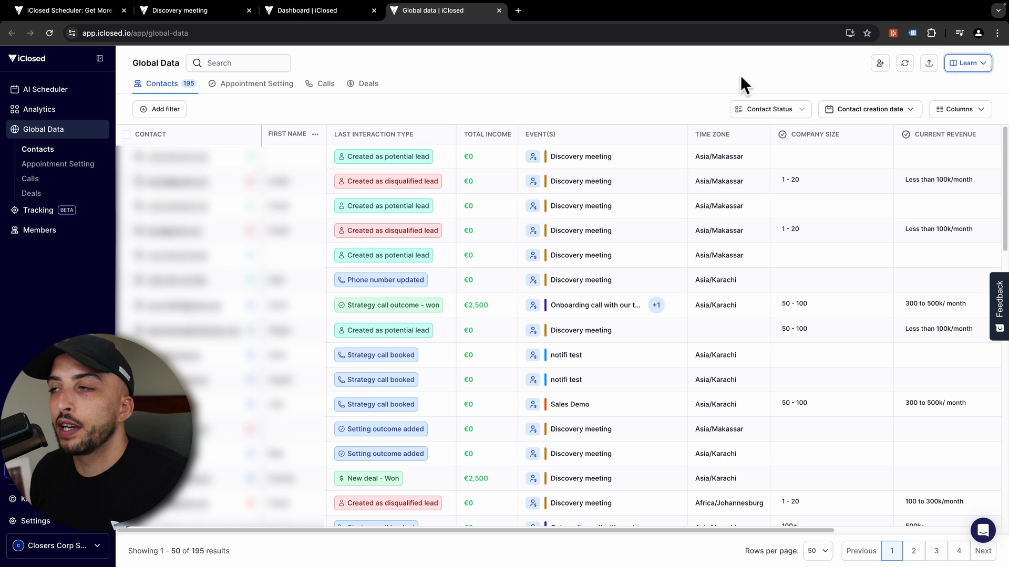
left_click(903, 63)
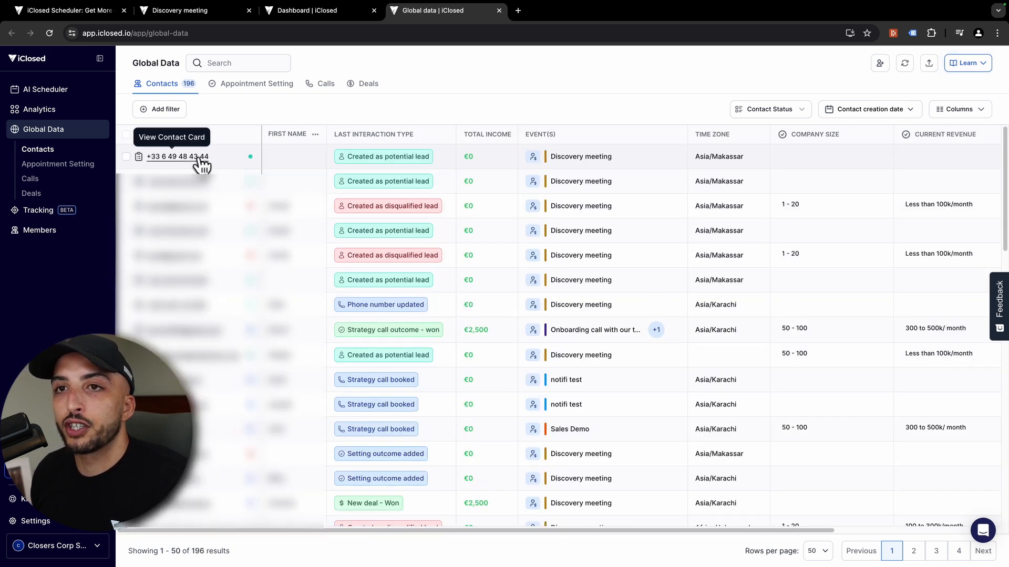
left_click(169, 15)
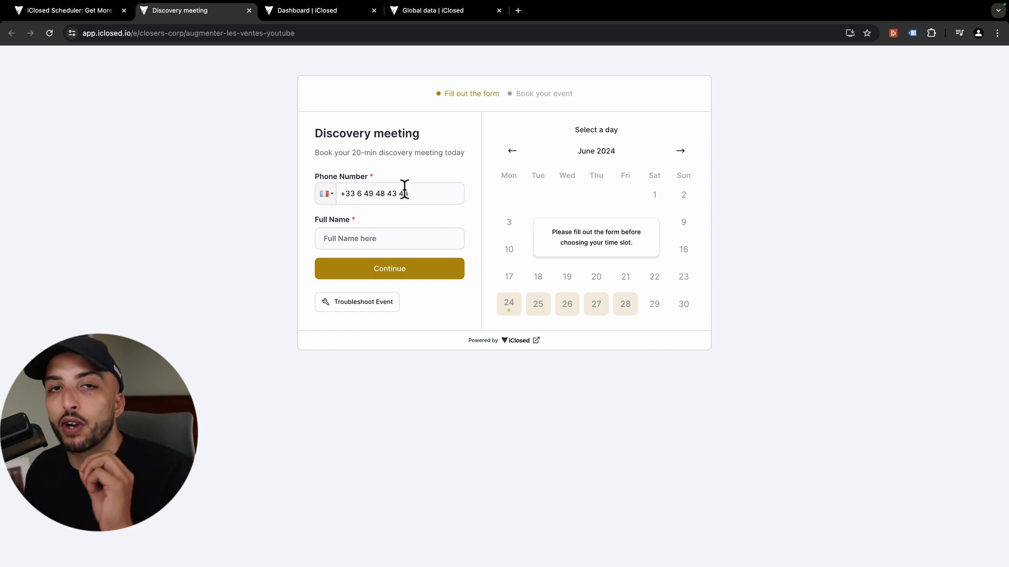
Step: Type a partial full name on the booking form and go back to the event settings
left_click(395, 243)
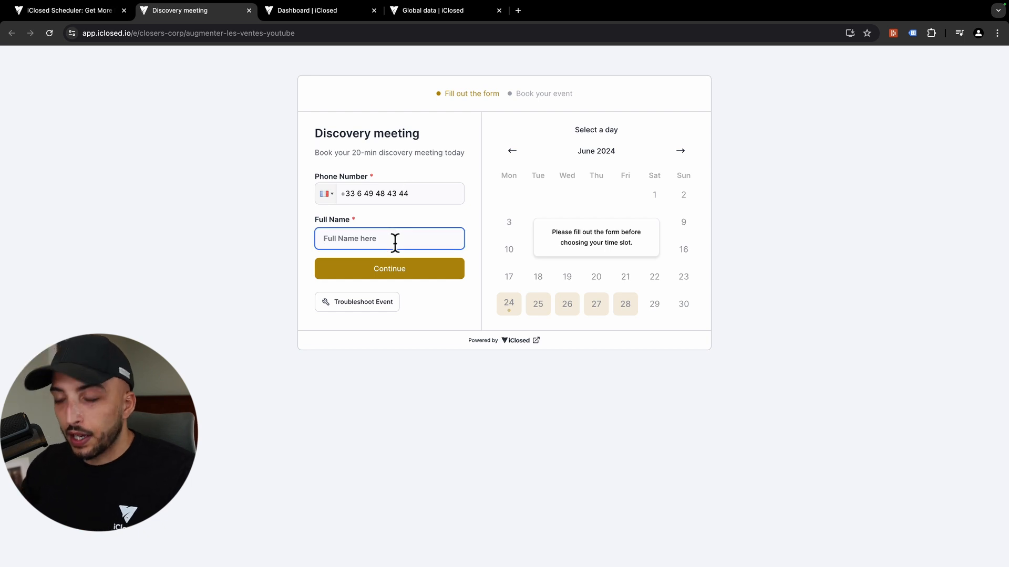
type("ismael")
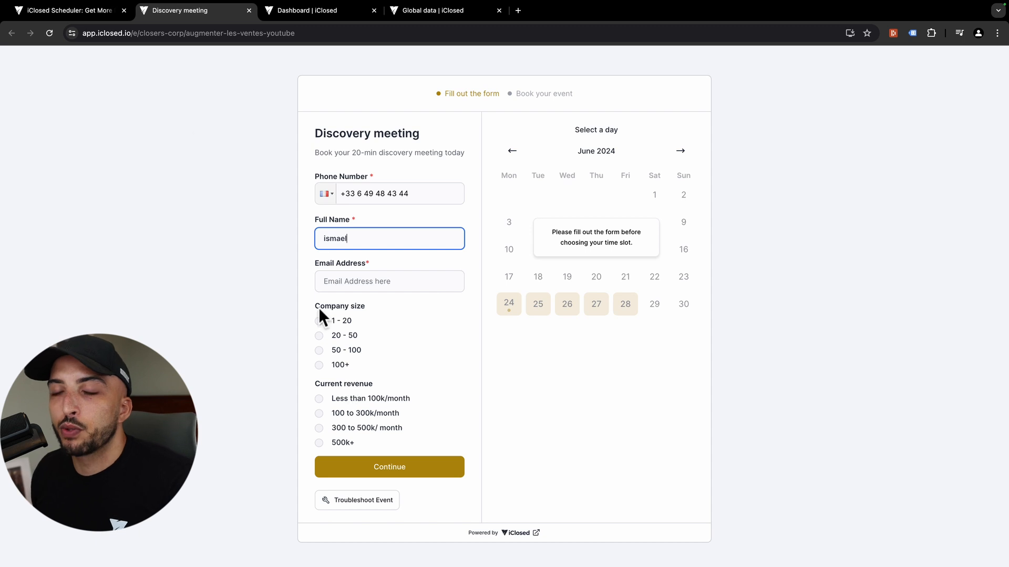
left_click(87, 18)
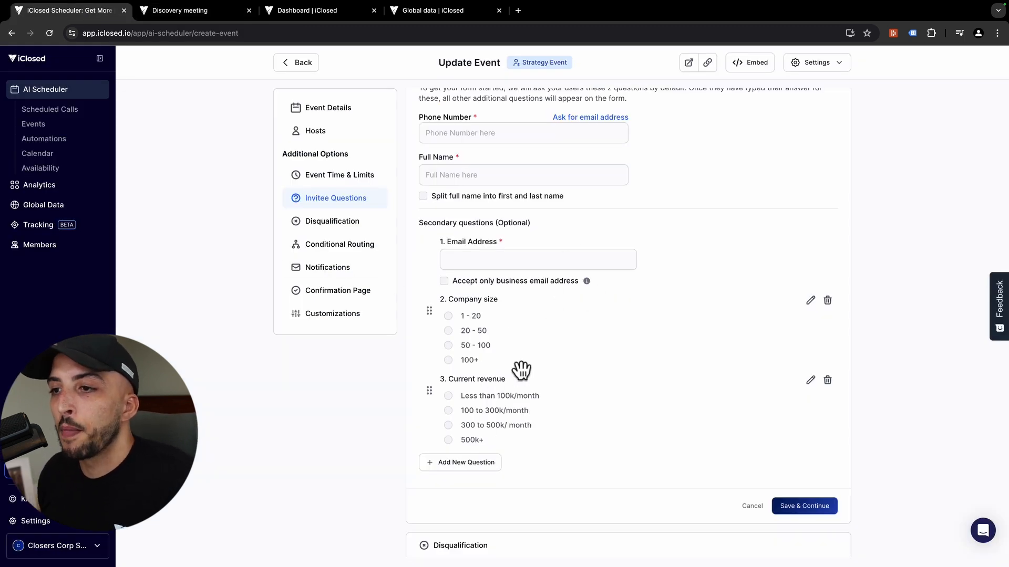
Step: Look at the answer types for a new secondary question, then dismiss it without adding
left_click(458, 468)
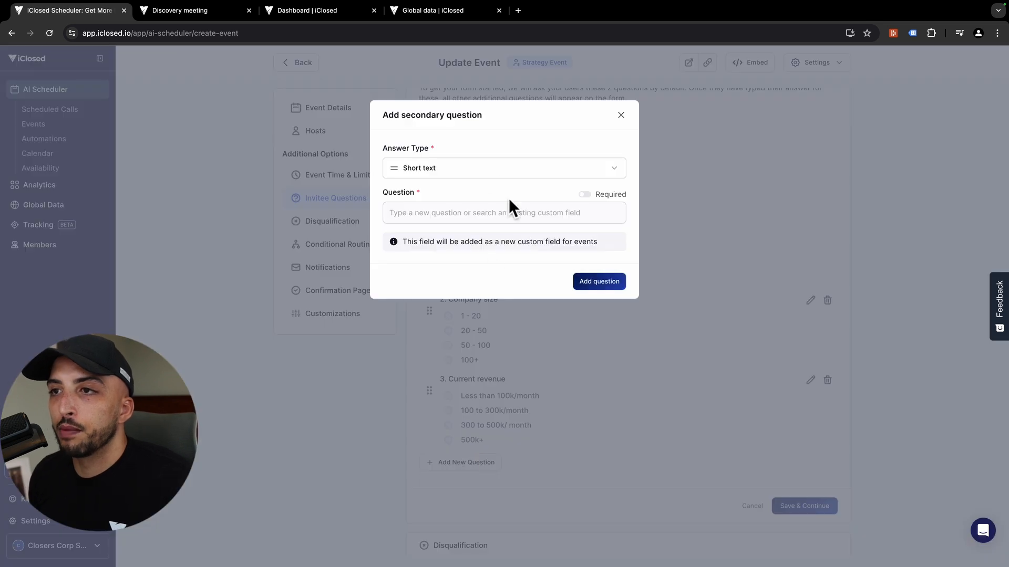
left_click(517, 165)
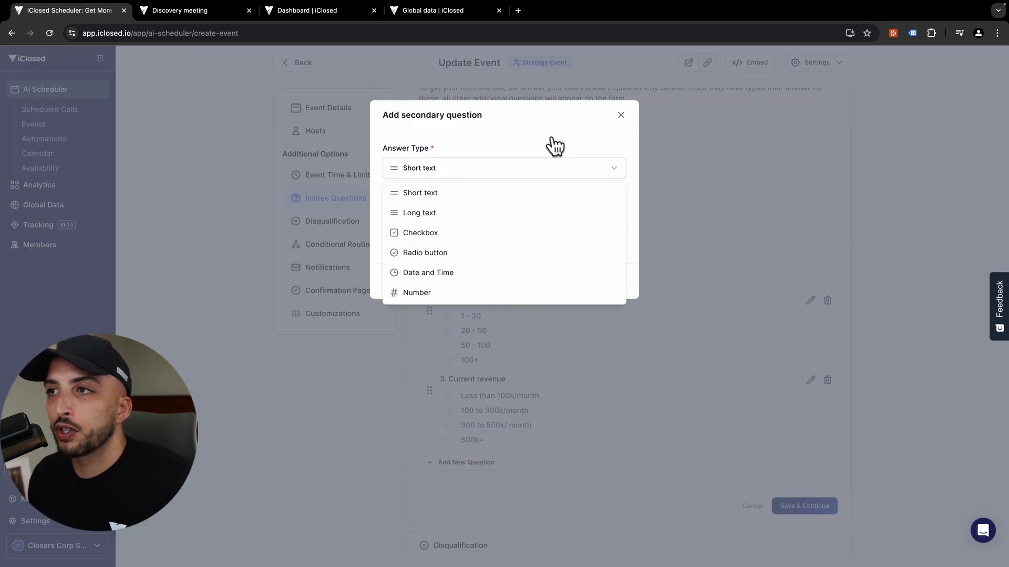
left_click(610, 119)
left_click(620, 115)
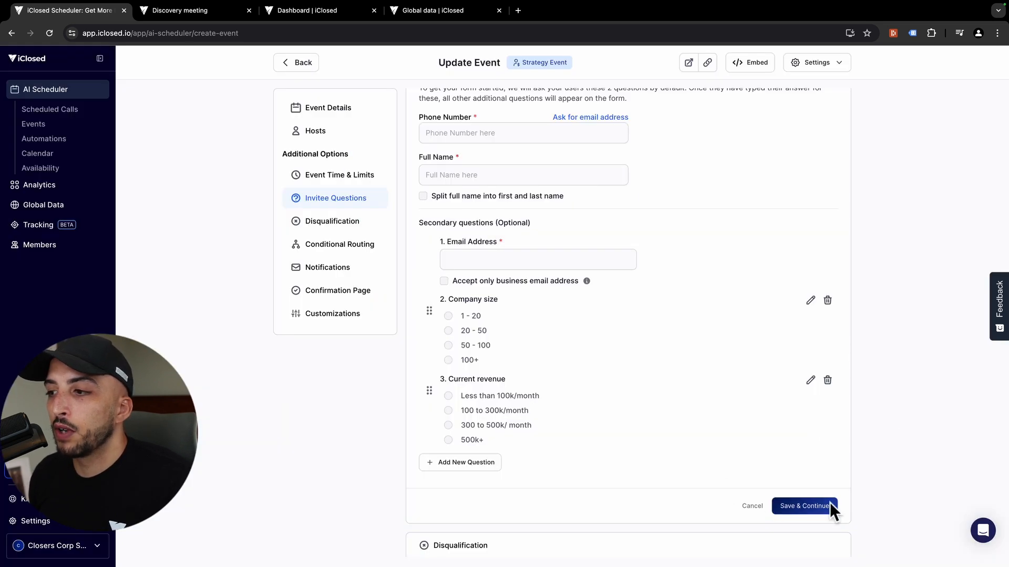
scroll(741, 502, "down", 5)
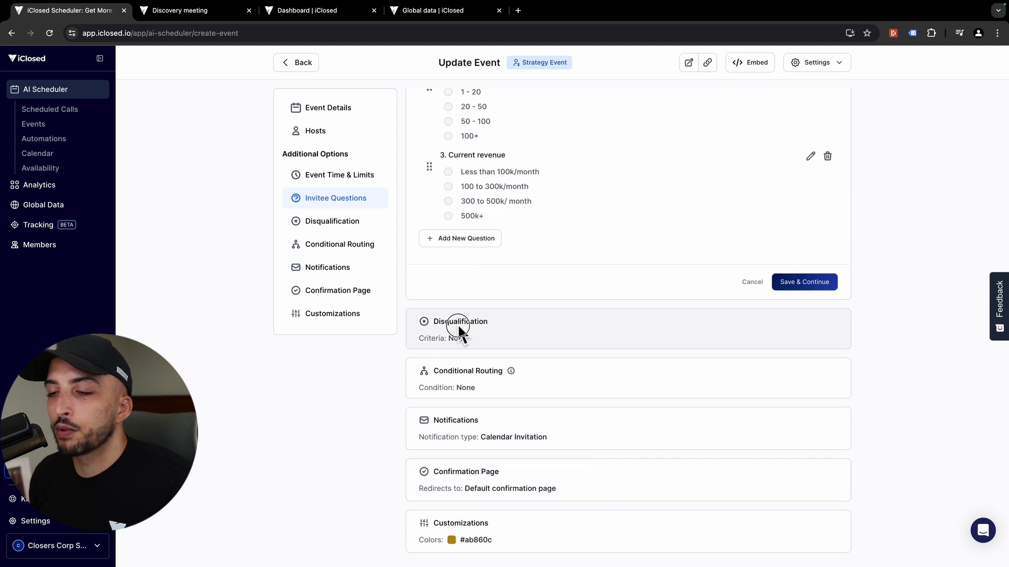
Step: Add a disqualification condition on phone country code covering all of Asia, Africa and South America
left_click(458, 327)
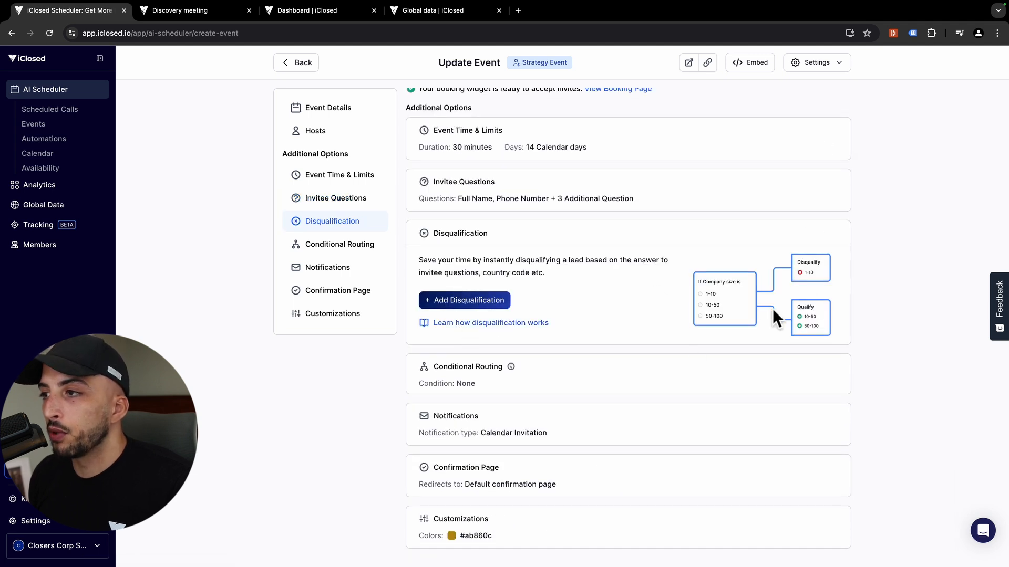
left_click(462, 304)
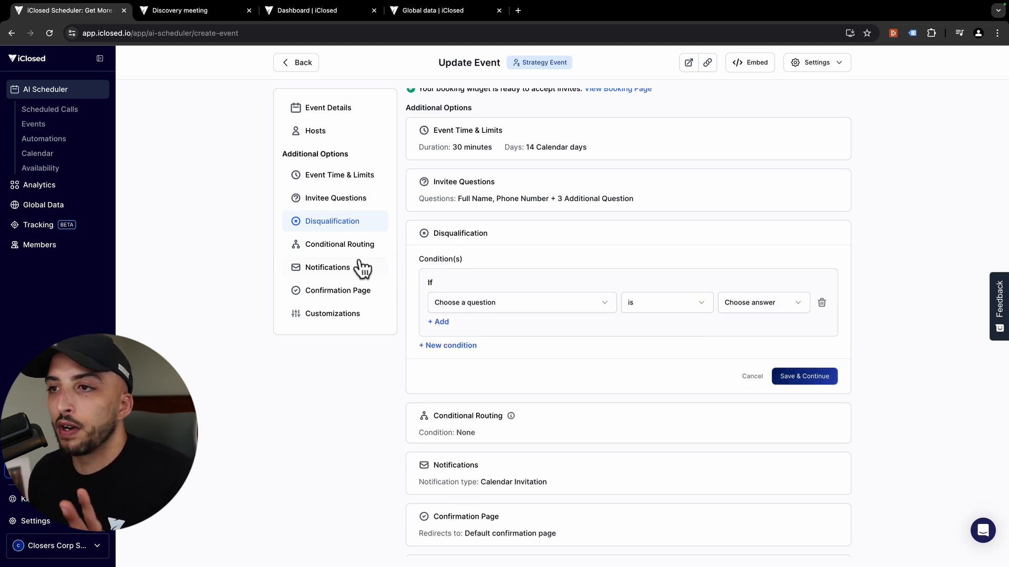
left_click(525, 303)
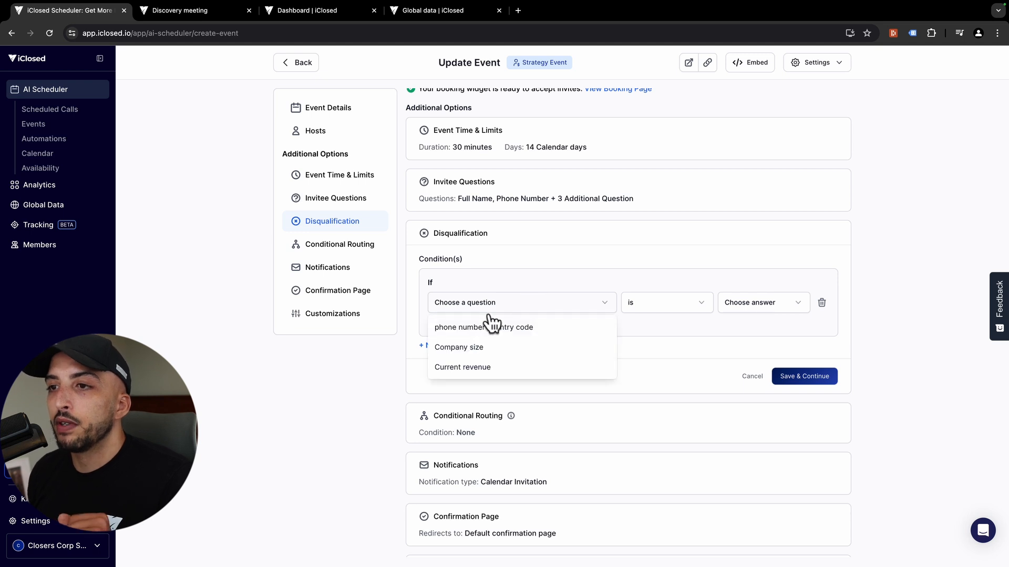
left_click(479, 328)
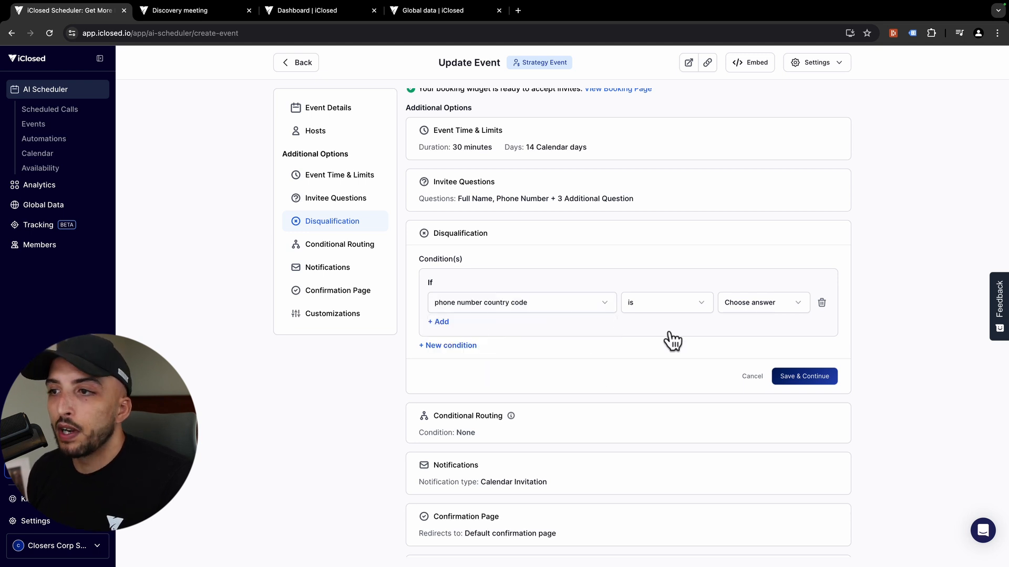
left_click(758, 309)
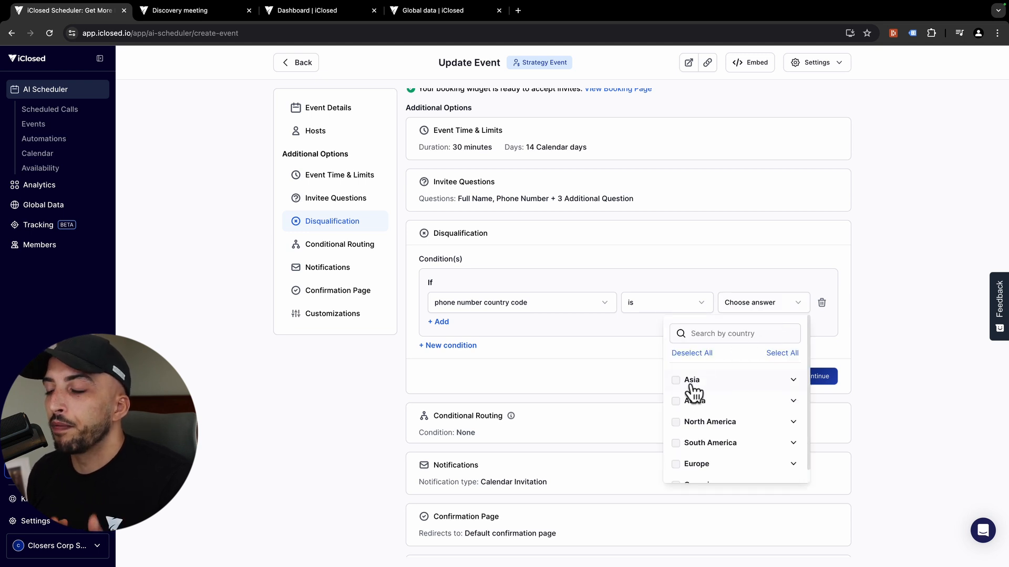
left_click(692, 381)
scroll(703, 405, "down", 1)
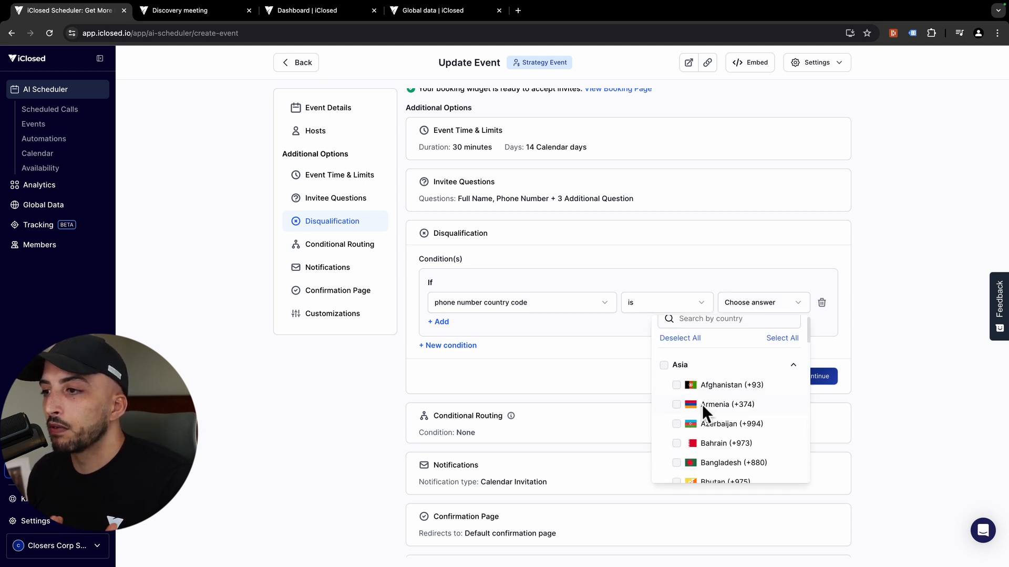
left_click(664, 364)
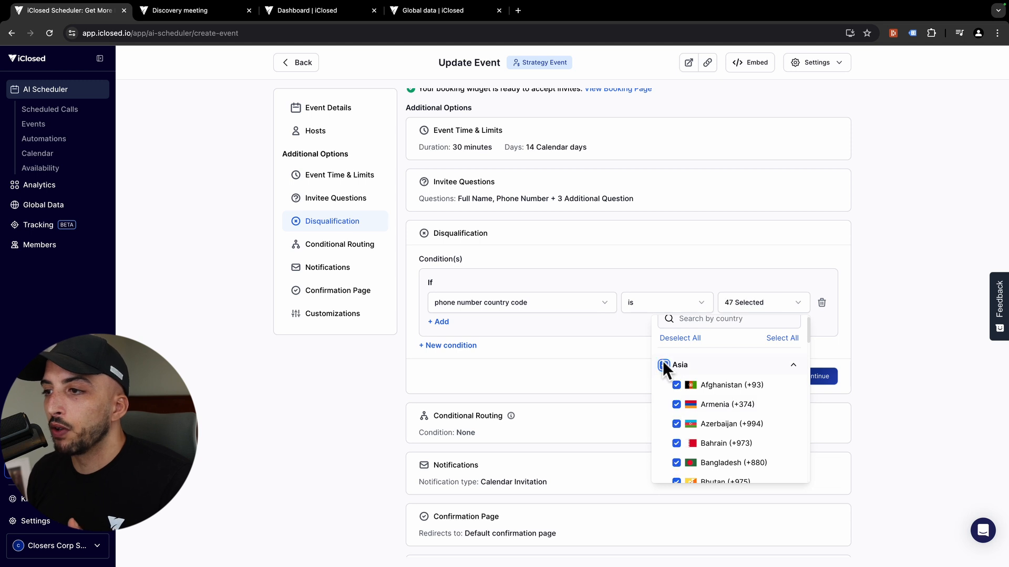
left_click(790, 365)
left_click(675, 386)
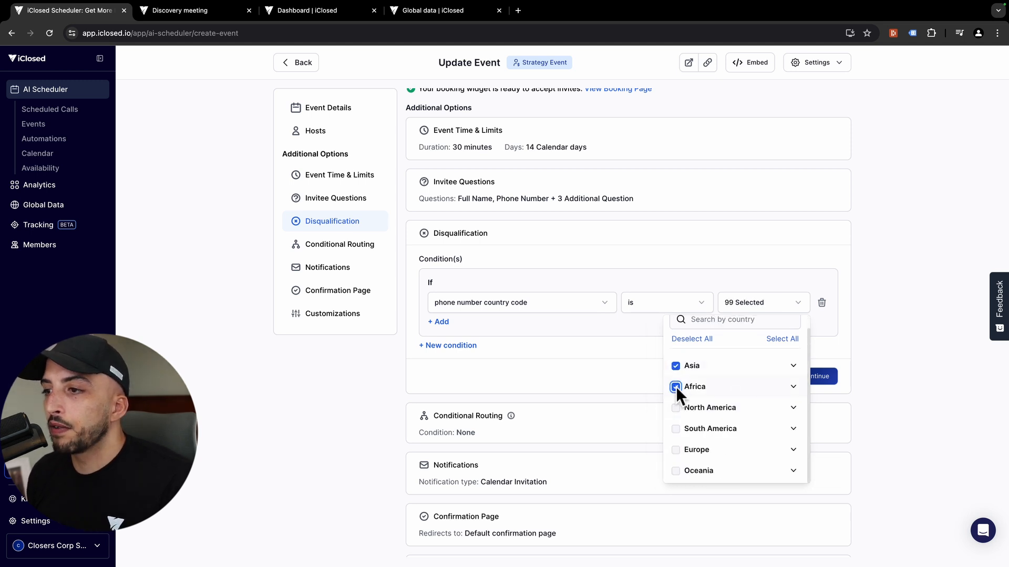
left_click(675, 428)
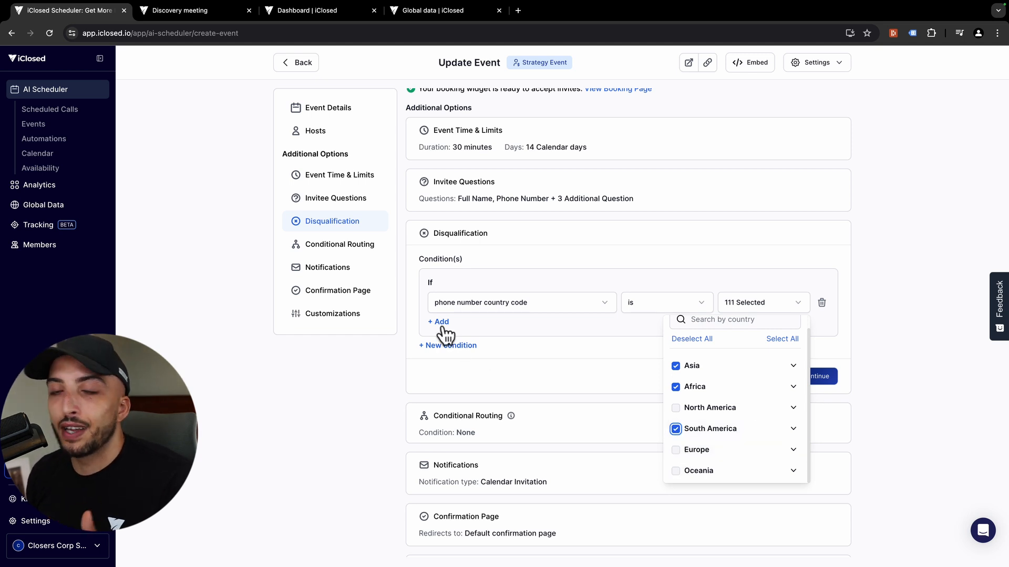
left_click(907, 373)
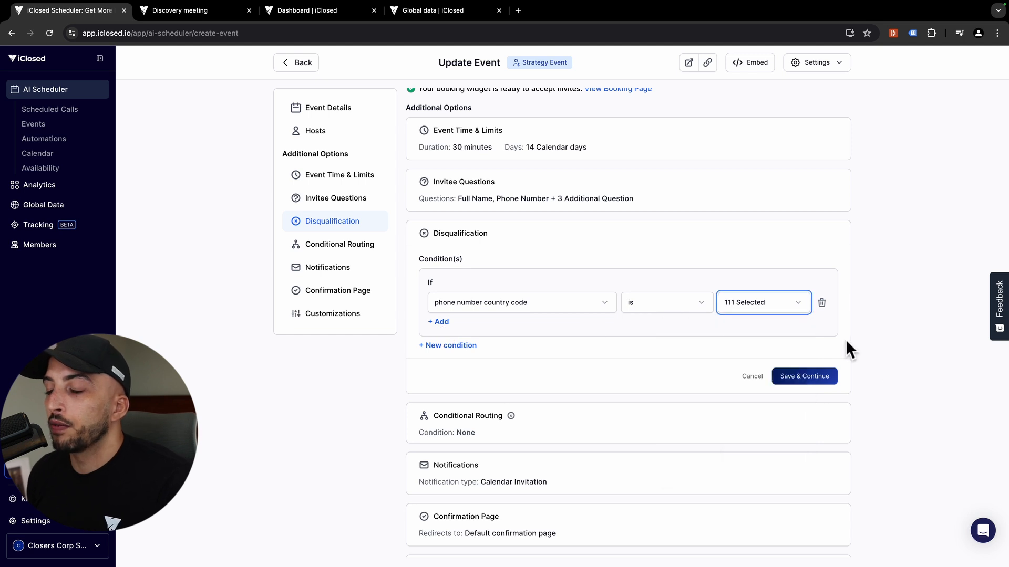
Step: Add a second condition disqualifying Company size 1 - 20 and save the rules
left_click(461, 345)
left_click(463, 395)
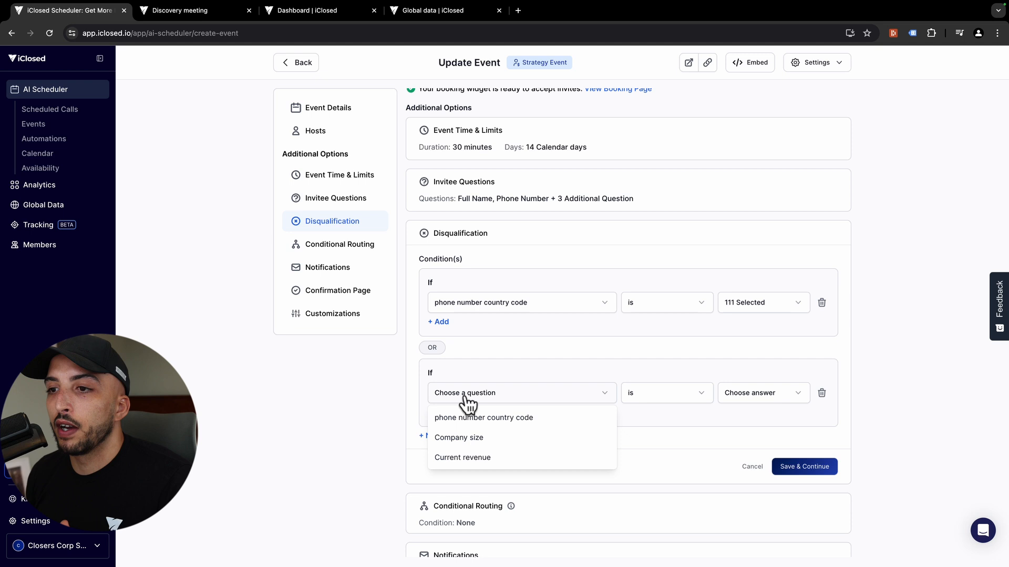
left_click(530, 443)
left_click(757, 403)
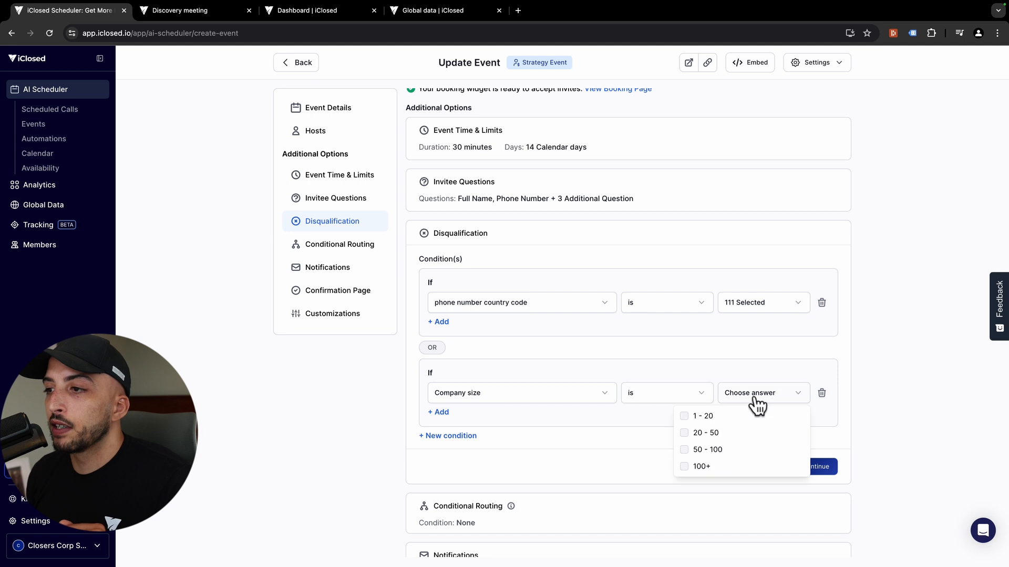
left_click(712, 415)
left_click(887, 420)
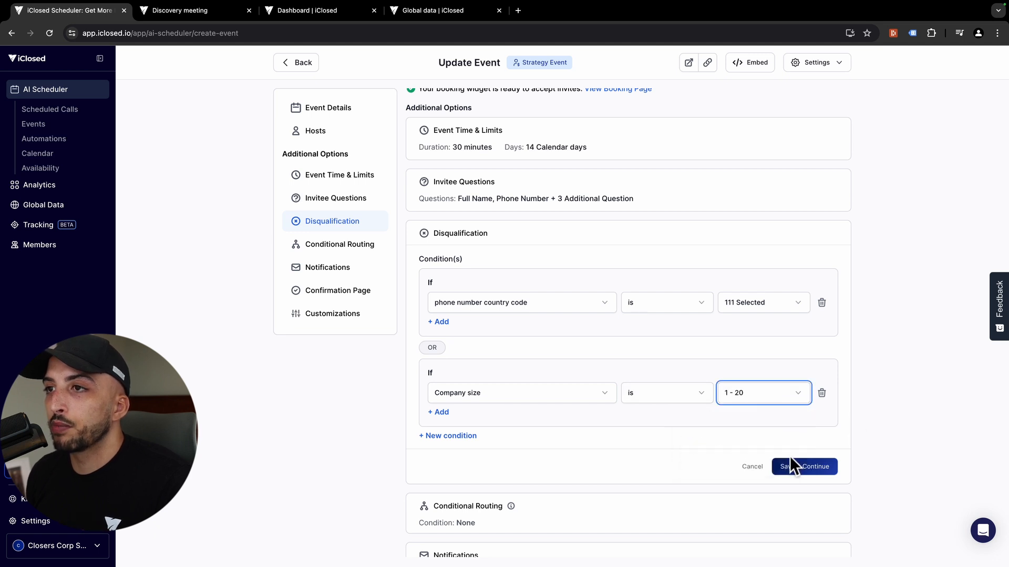
left_click(812, 468)
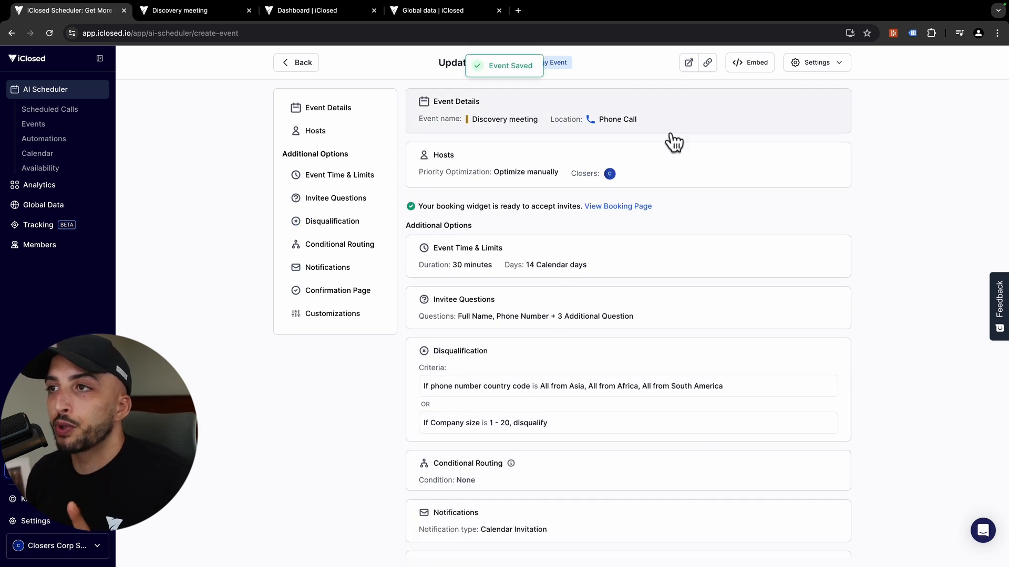
Step: Review the invitee questions editor and cancel it without making changes
left_click(643, 319)
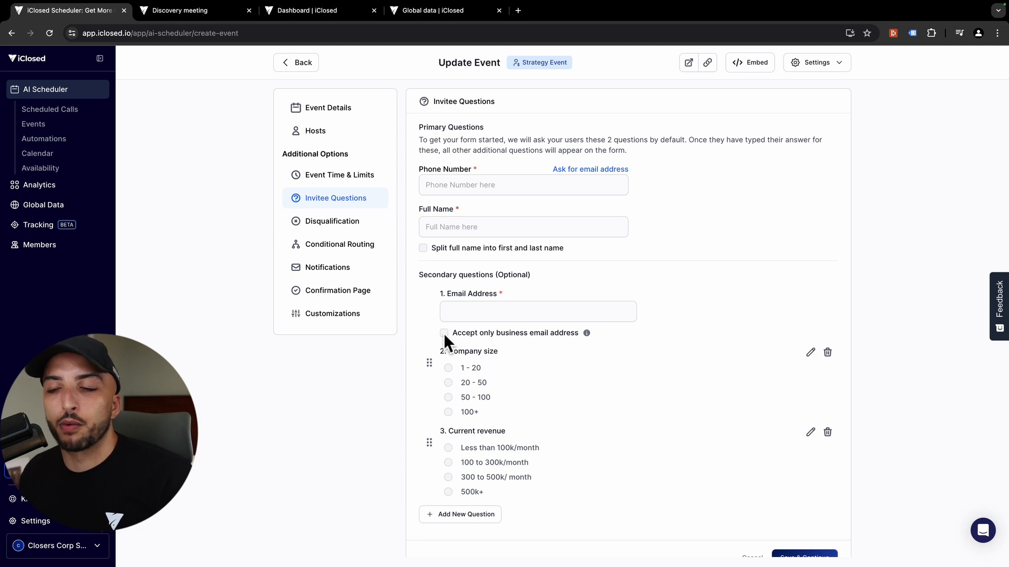
scroll(758, 412, "down", 4)
left_click(753, 370)
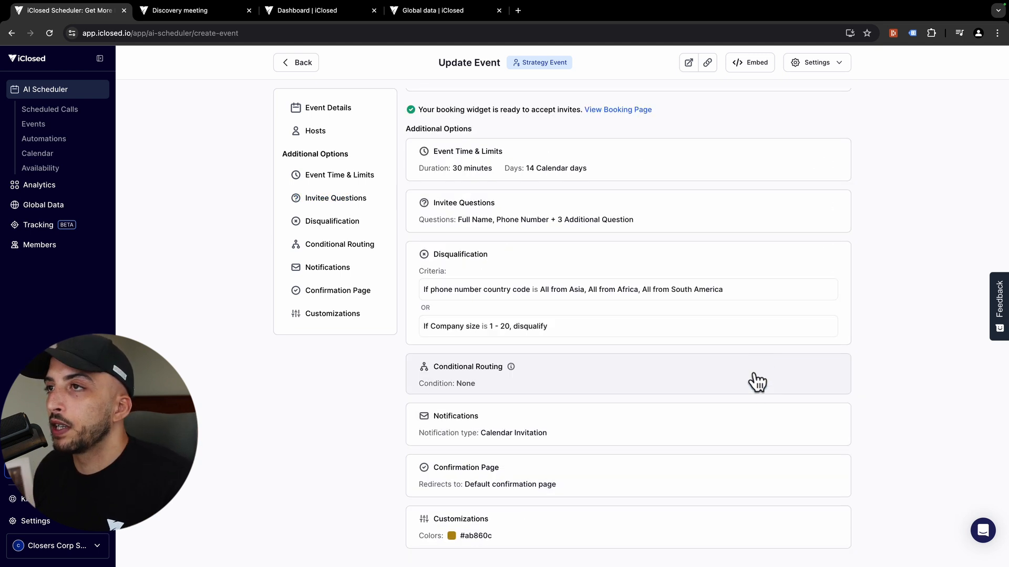
Step: Reload the booking page and enter a test phone number, full name and email
left_click(211, 16)
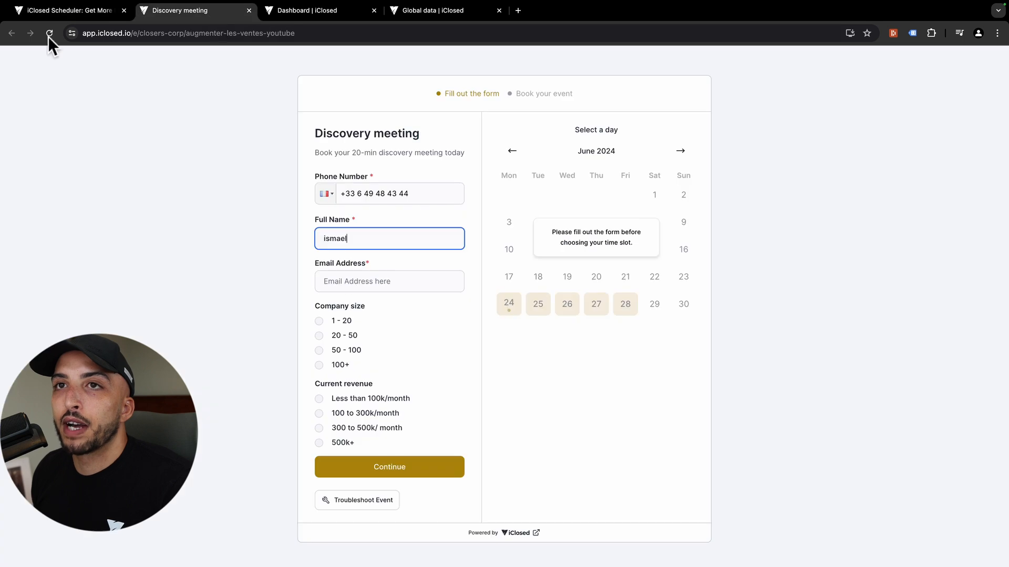
left_click(50, 33)
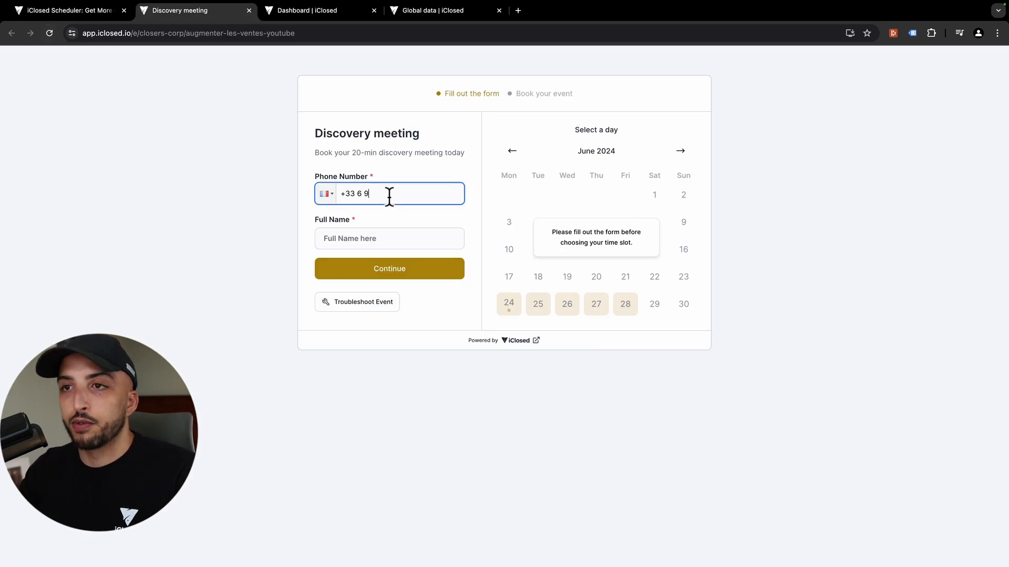
type("5843333")
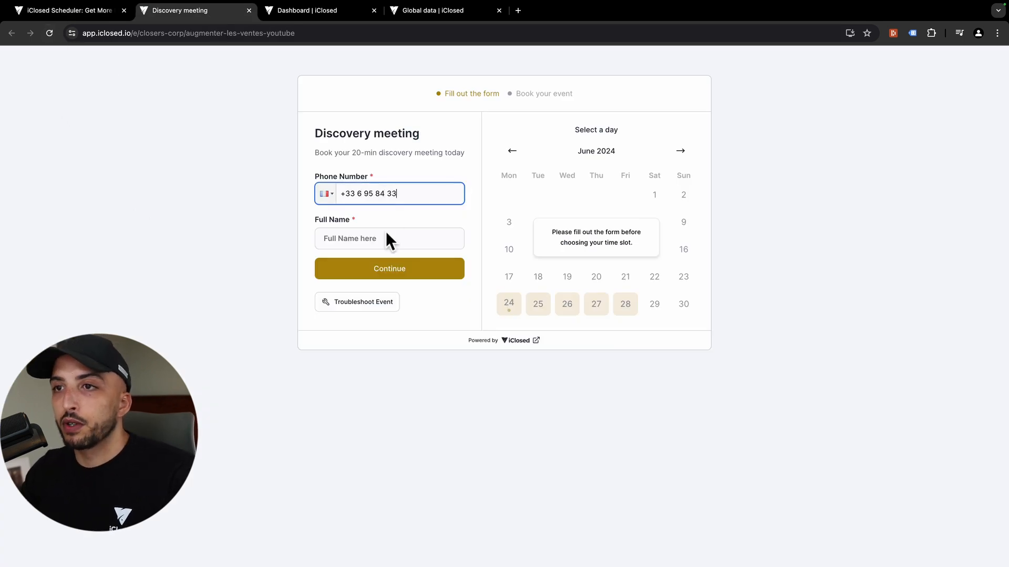
left_click(385, 243)
type("ismael")
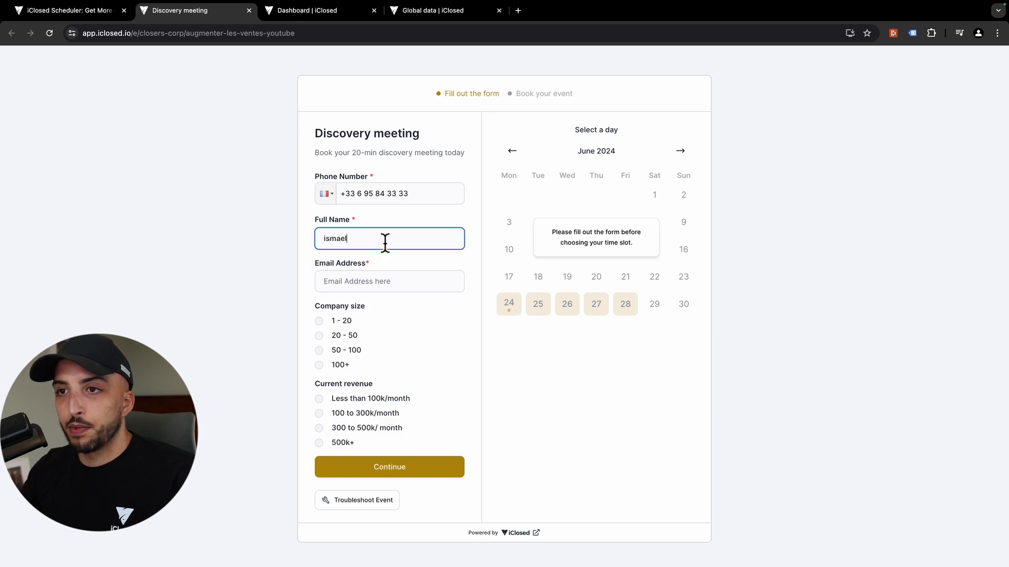
left_click(392, 277)
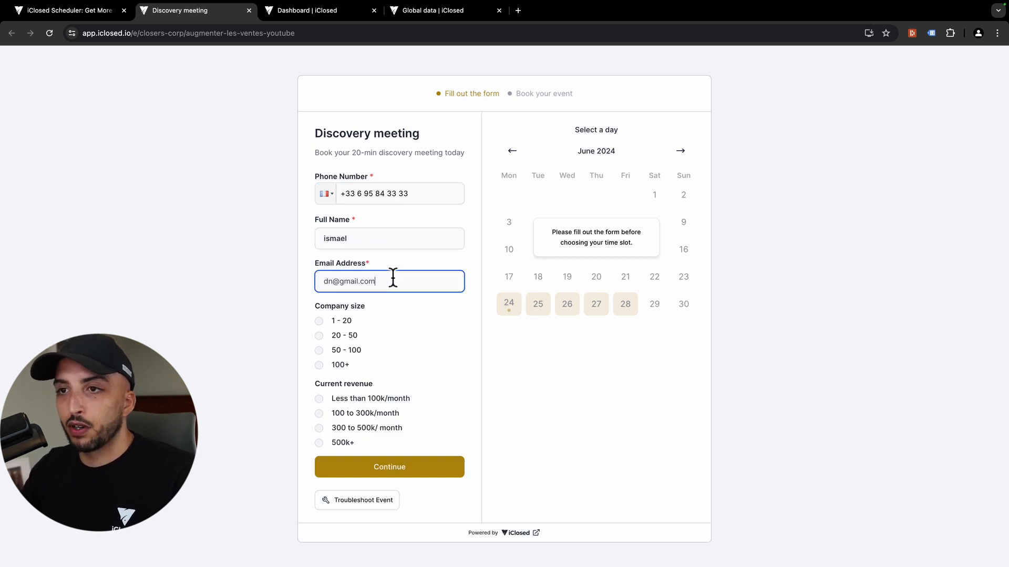
Step: Choose company size 1 - 20 and submit, confirming no time slots are offered
left_click(338, 322)
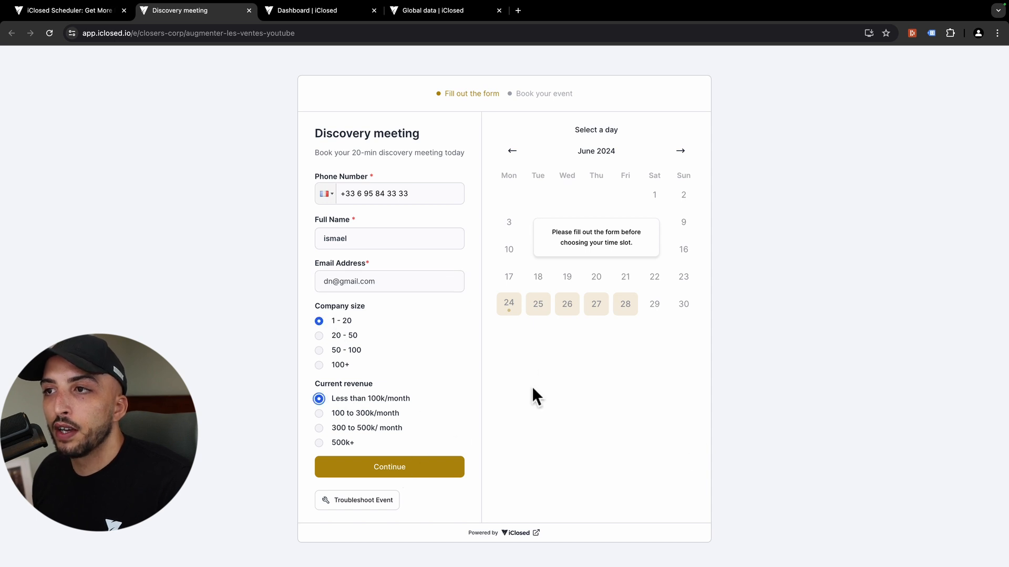
left_click(425, 475)
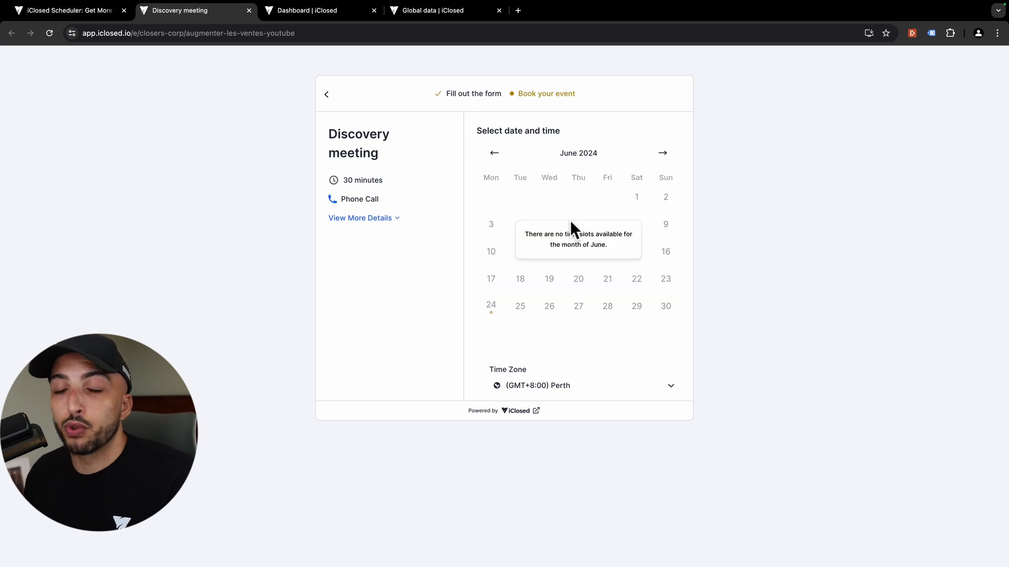
triple_click(573, 239)
left_click(711, 264)
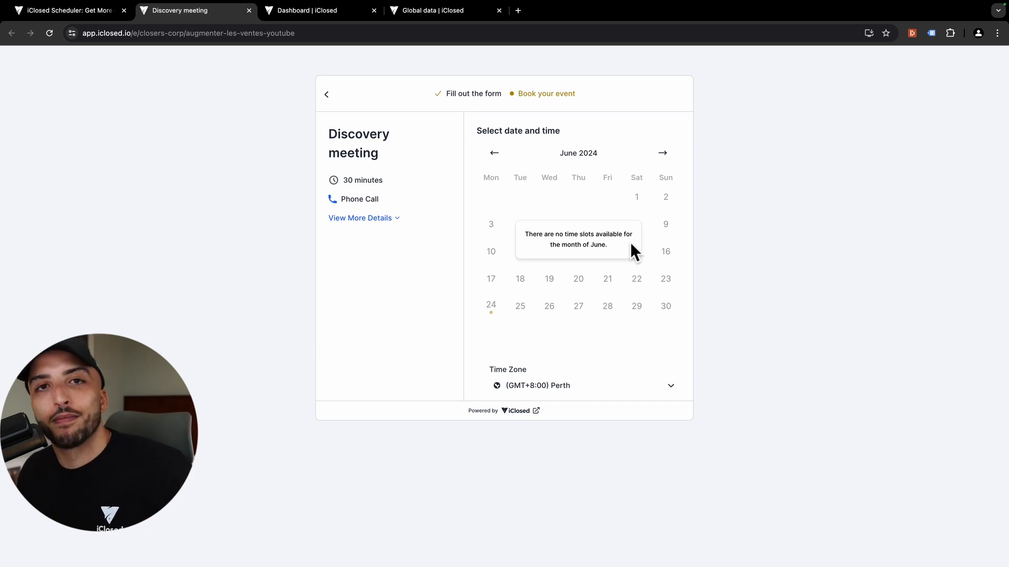
left_click(411, 13)
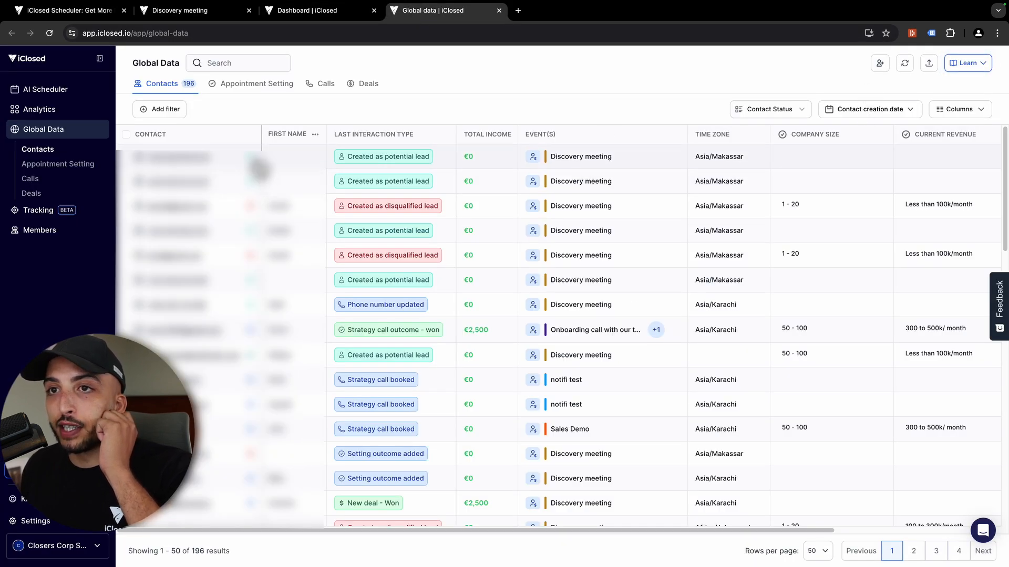
Step: Refresh the contacts table and check the new contact's red disqualified-lead status
left_click(904, 63)
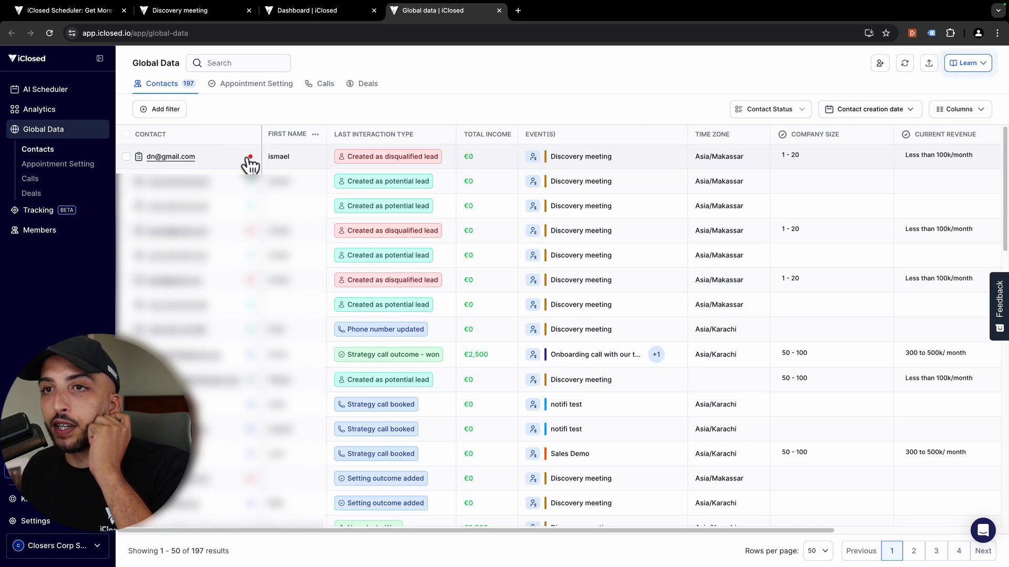
mouse_move(251, 159)
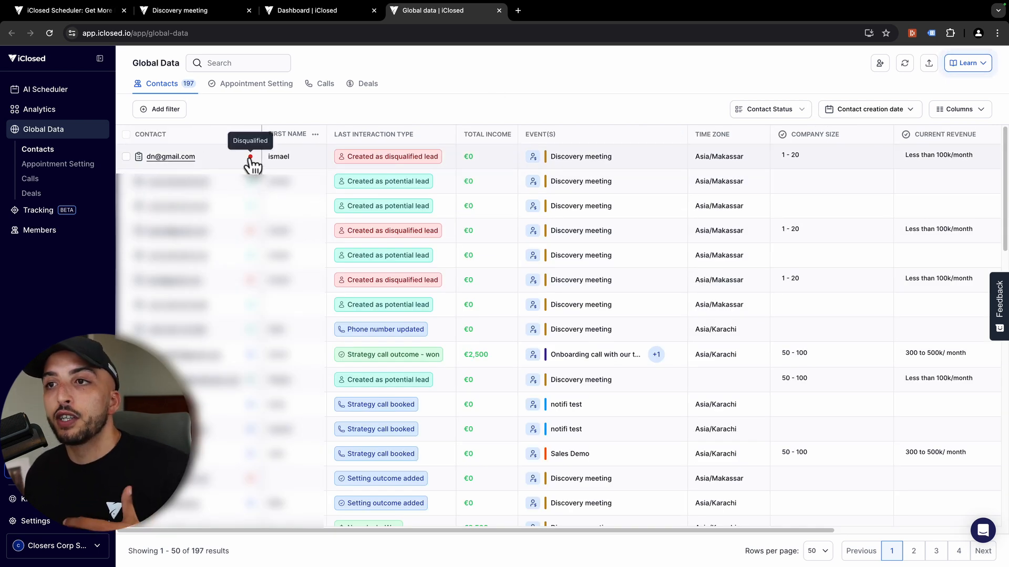